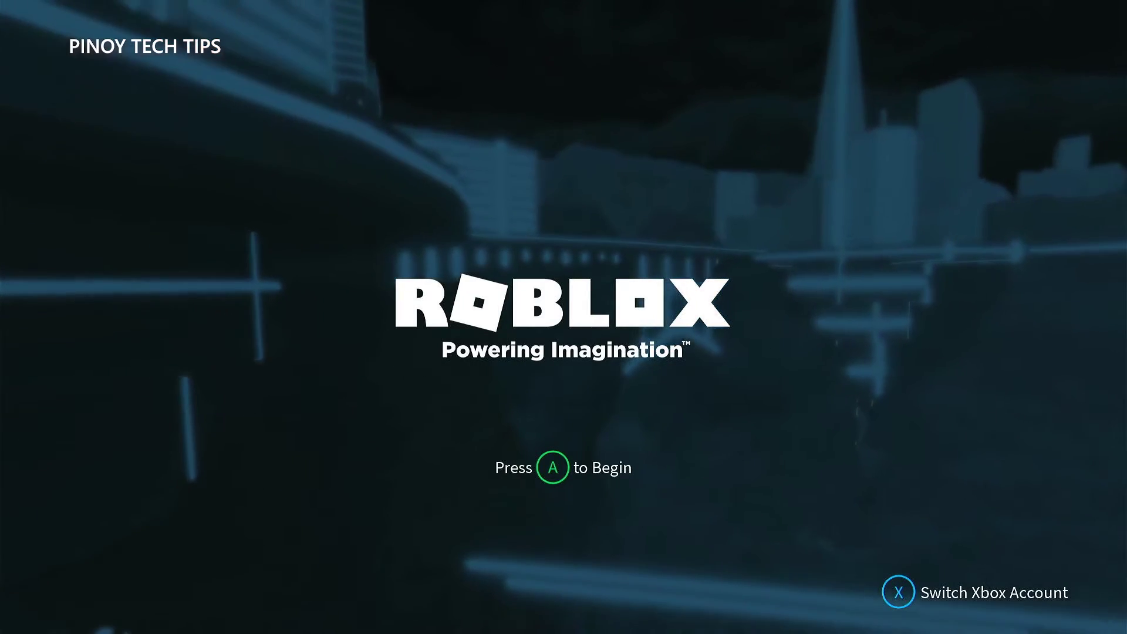
Quit the running Roblox game from the Xbox guide
key(super)
key(Down)
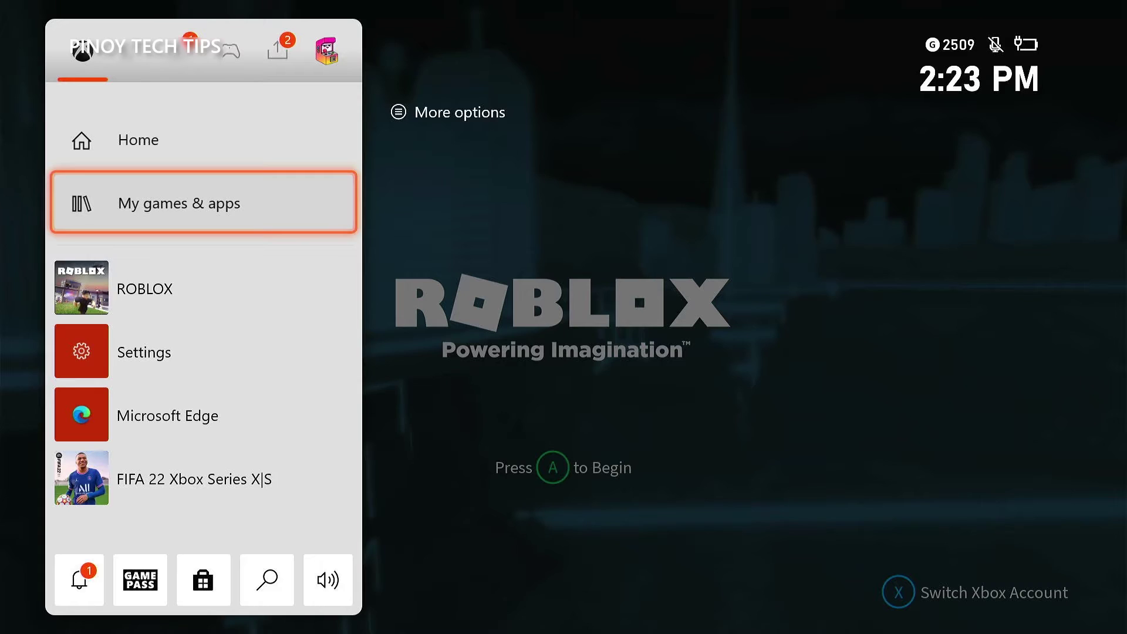
key(Down)
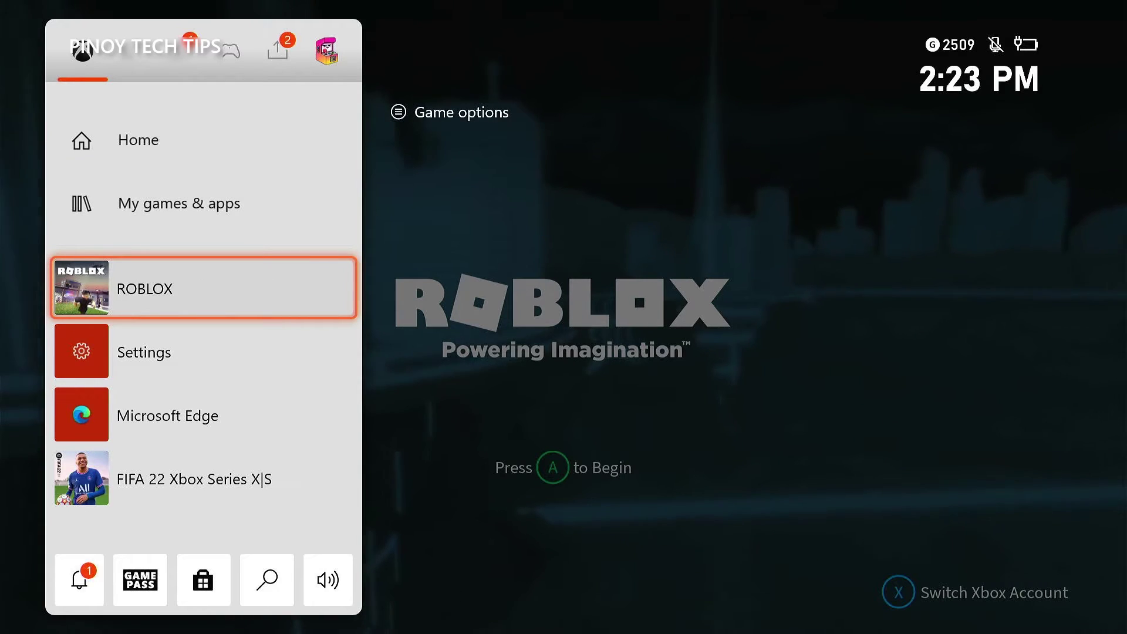
key(Menu)
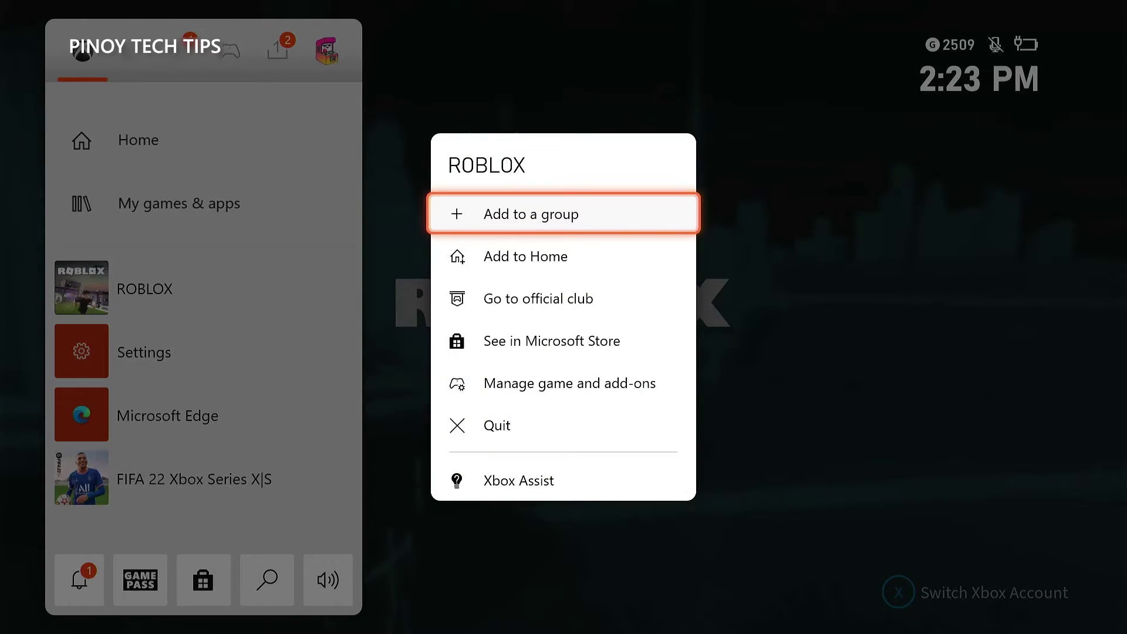
key(Down)
key(Down)
key(Down)
key(Down)
key(Down)
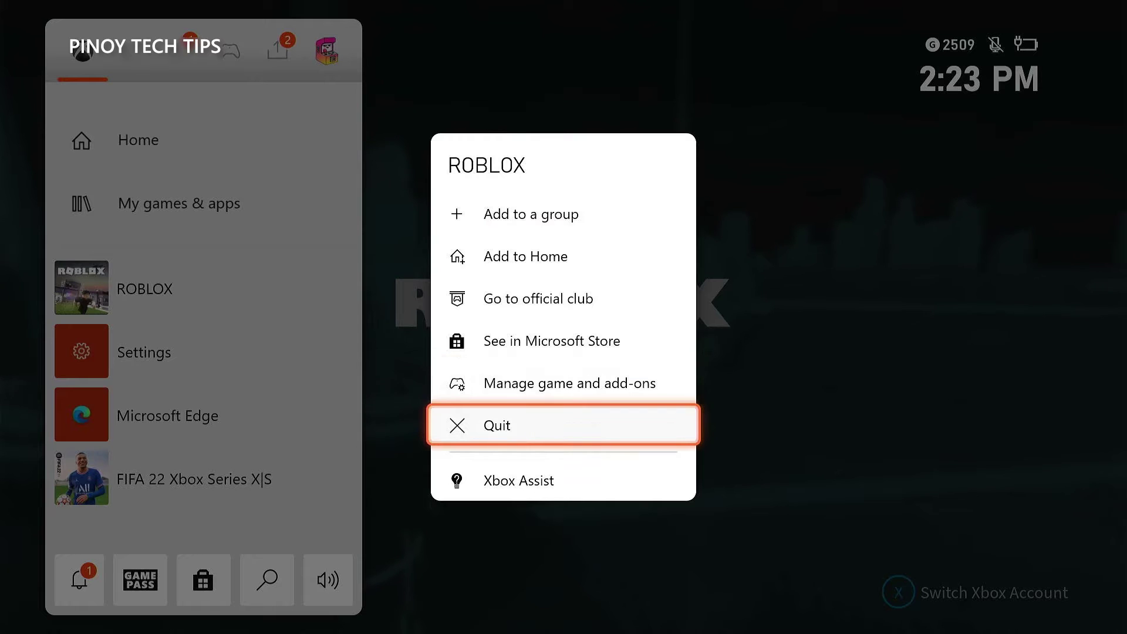
key(Return)
Go back to Home, relaunch Roblox, then launch Microsoft Edge from the home row
key(Escape)
key(Return)
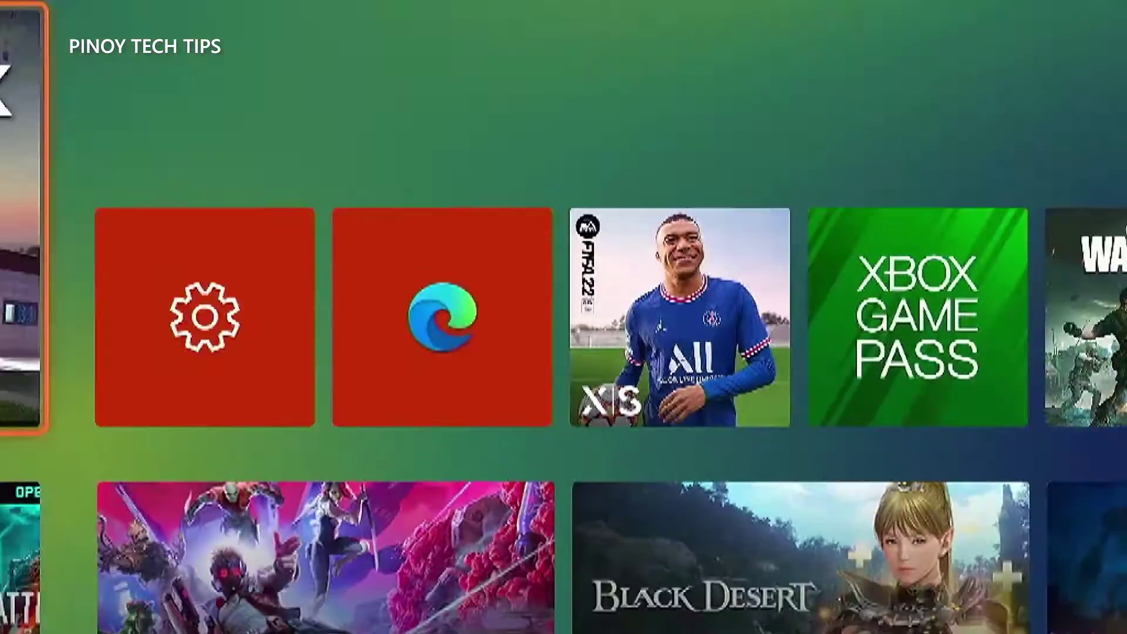
key(Right)
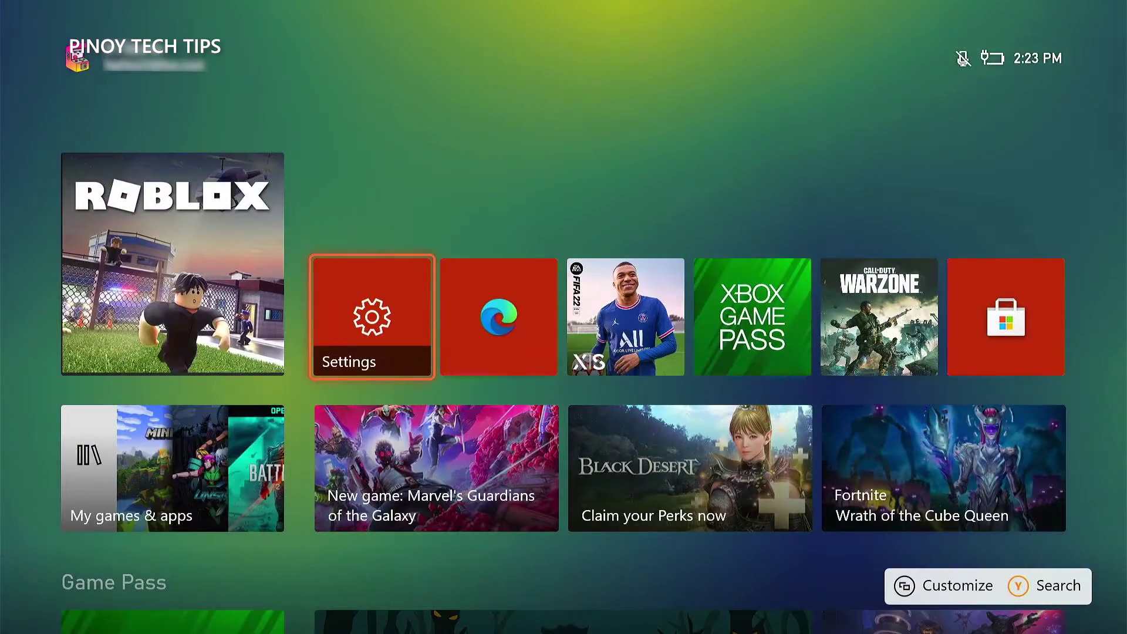
key(Right)
key(Return)
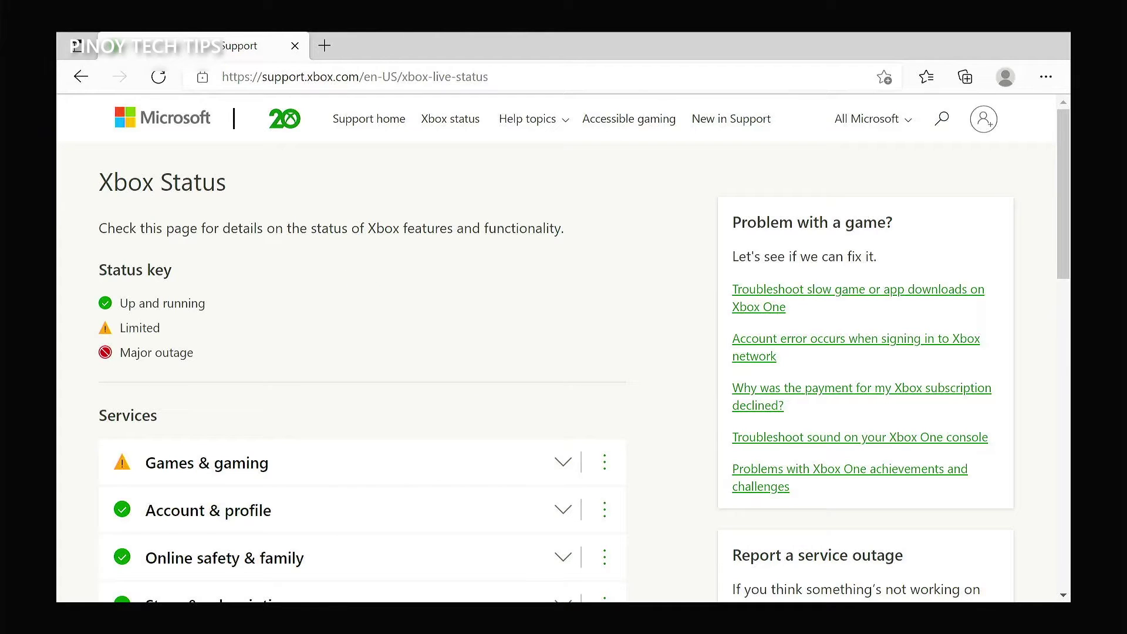
Open Xbox status and expand Games & gaming to read the Roblox outage details
click(468, 139)
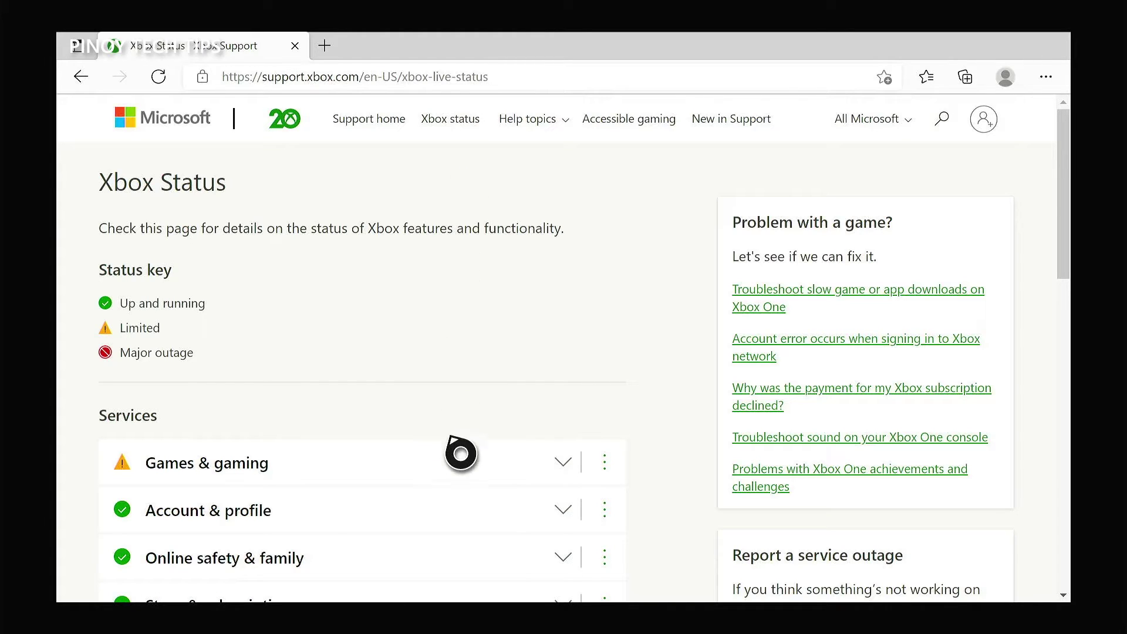
click(460, 482)
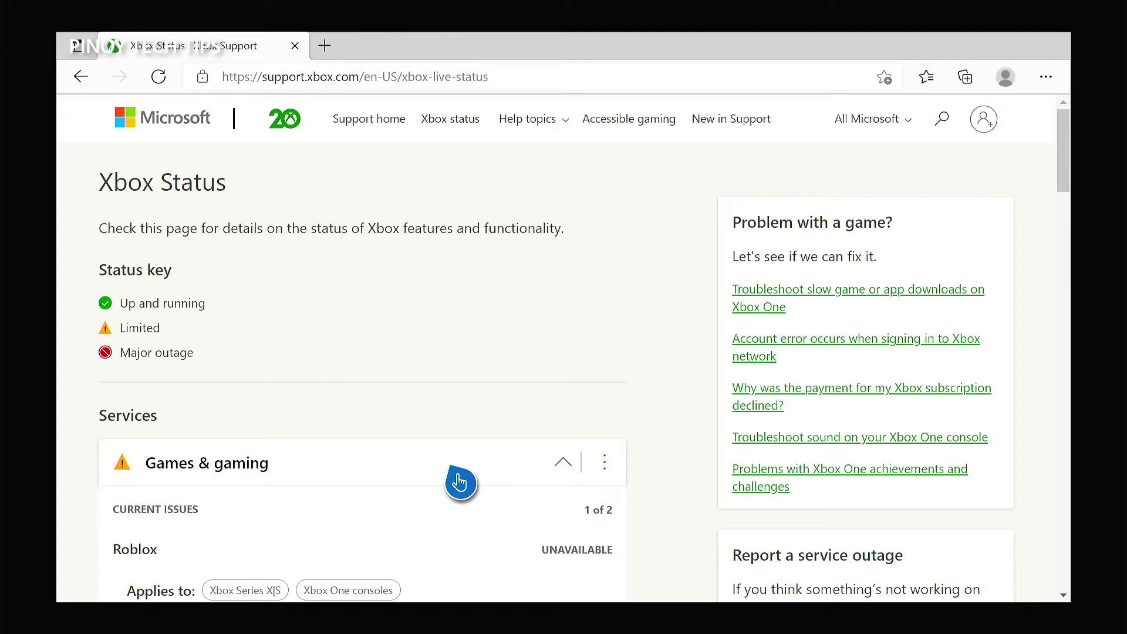
scroll(461, 482, down, 5)
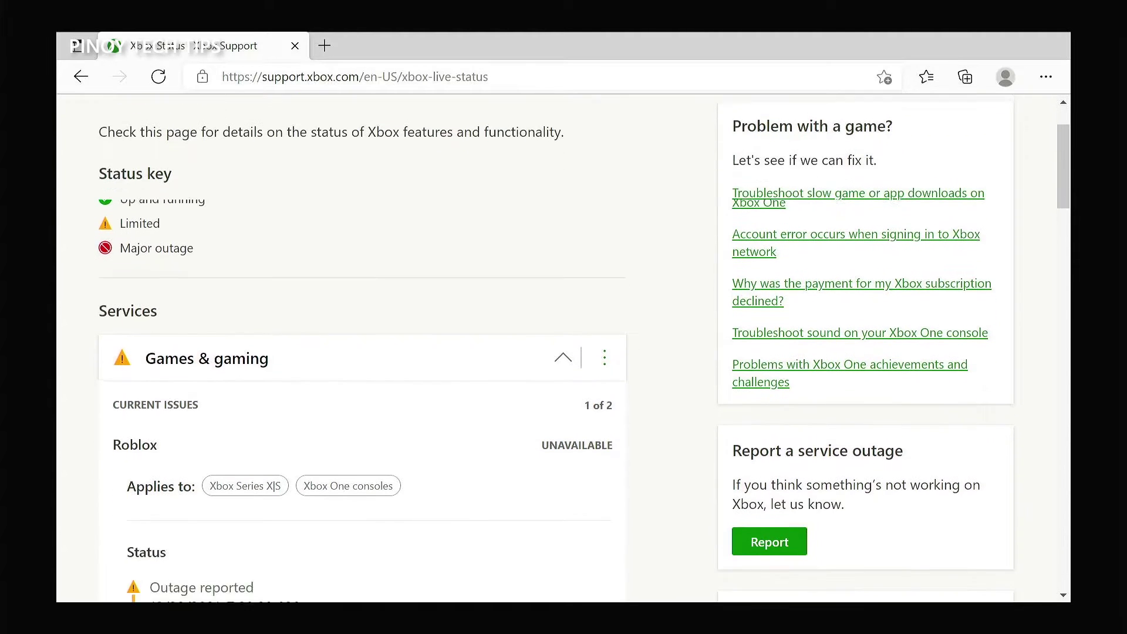
scroll(461, 482, down, 2)
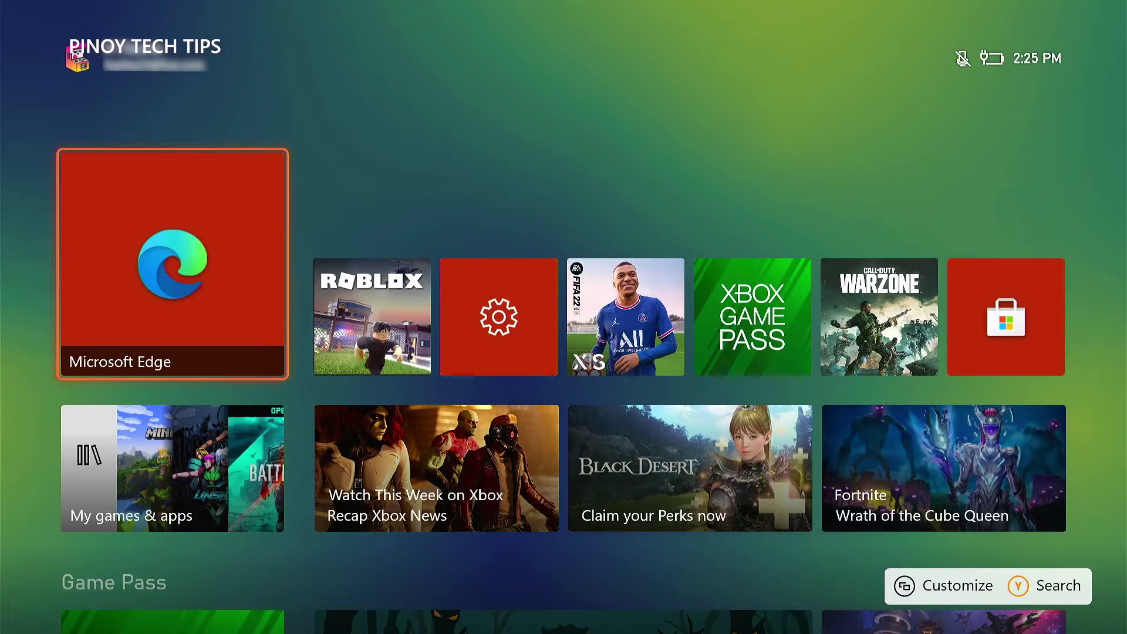
Choose Restart console from the power options and confirm the restart
key(super)
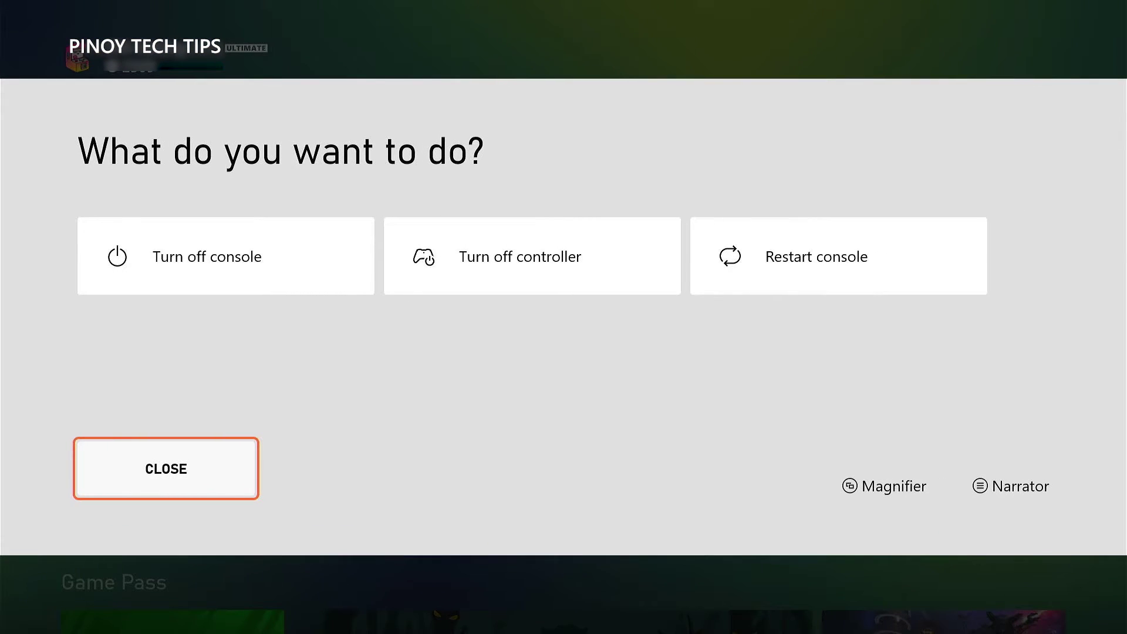
key(Up)
key(Right)
key(Right)
key(Return)
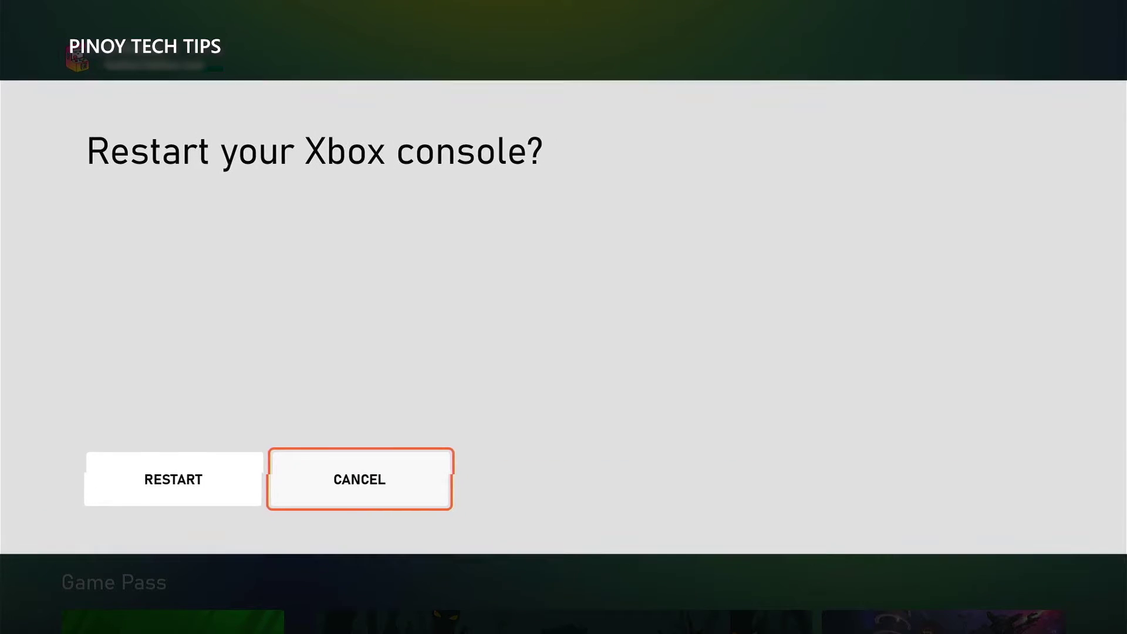
key(Left)
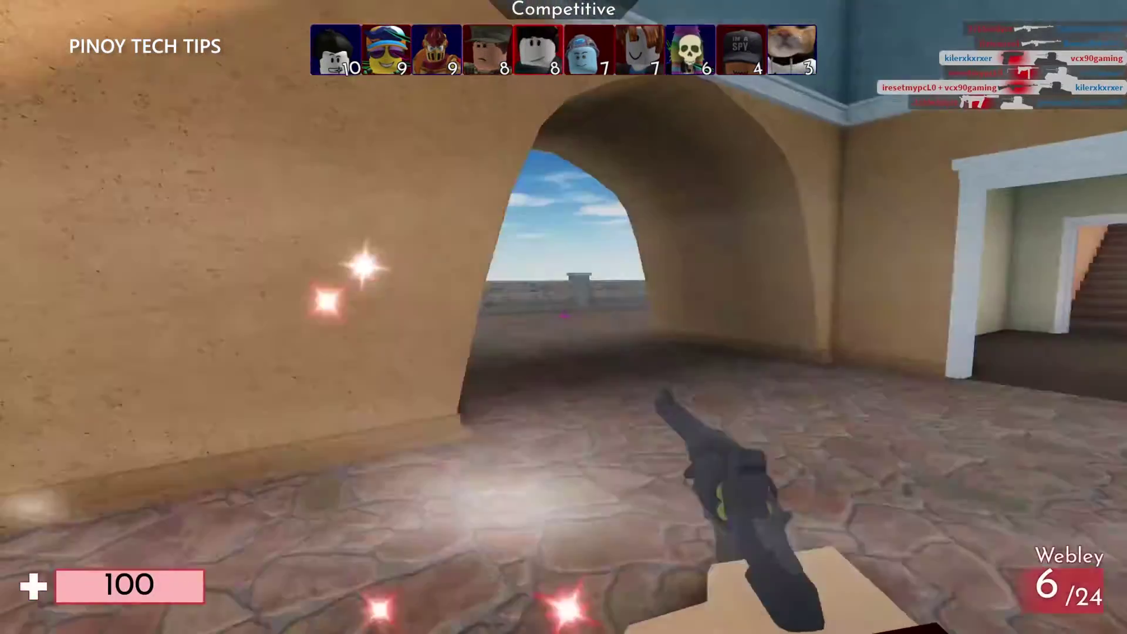
Walk the character forward, then open the full My games & apps library from the guide
key(w)
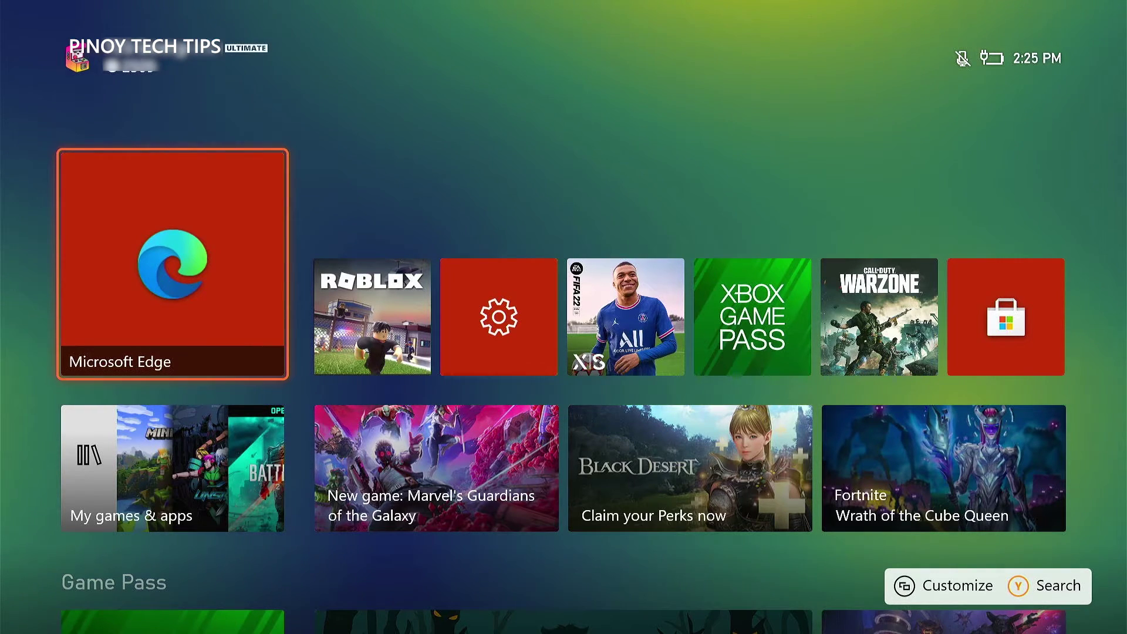
key(super)
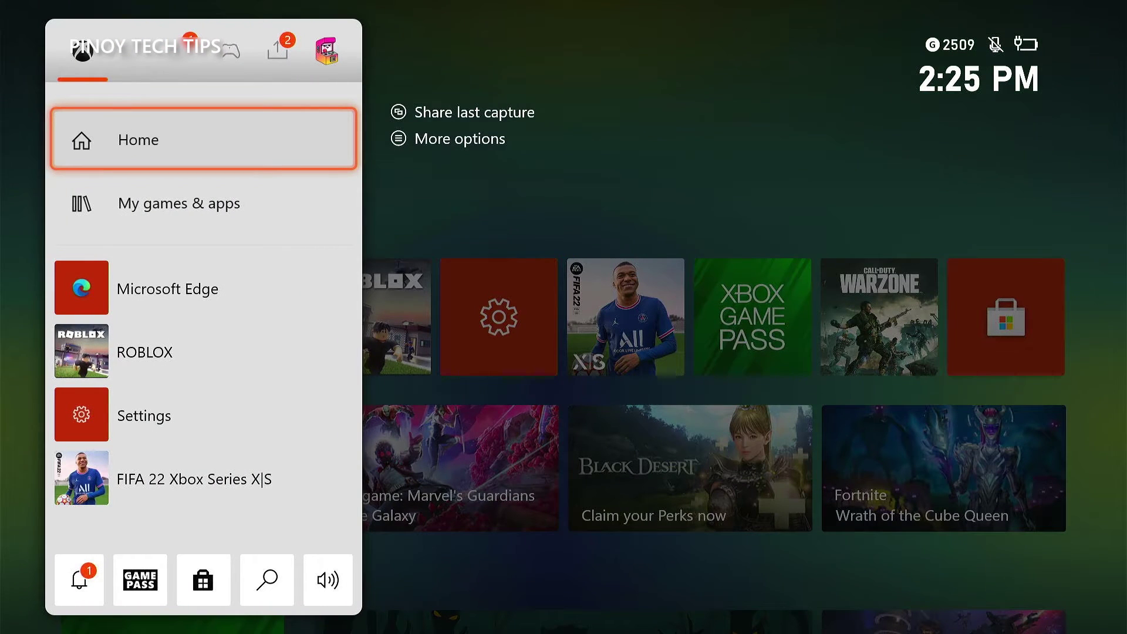
key(Down)
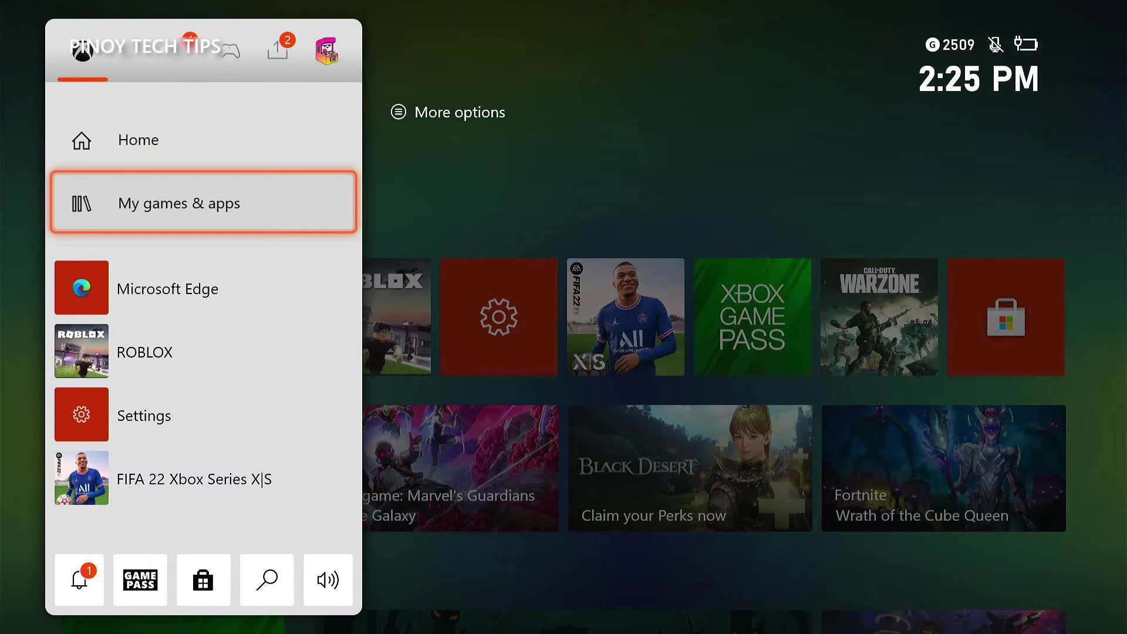
key(Return)
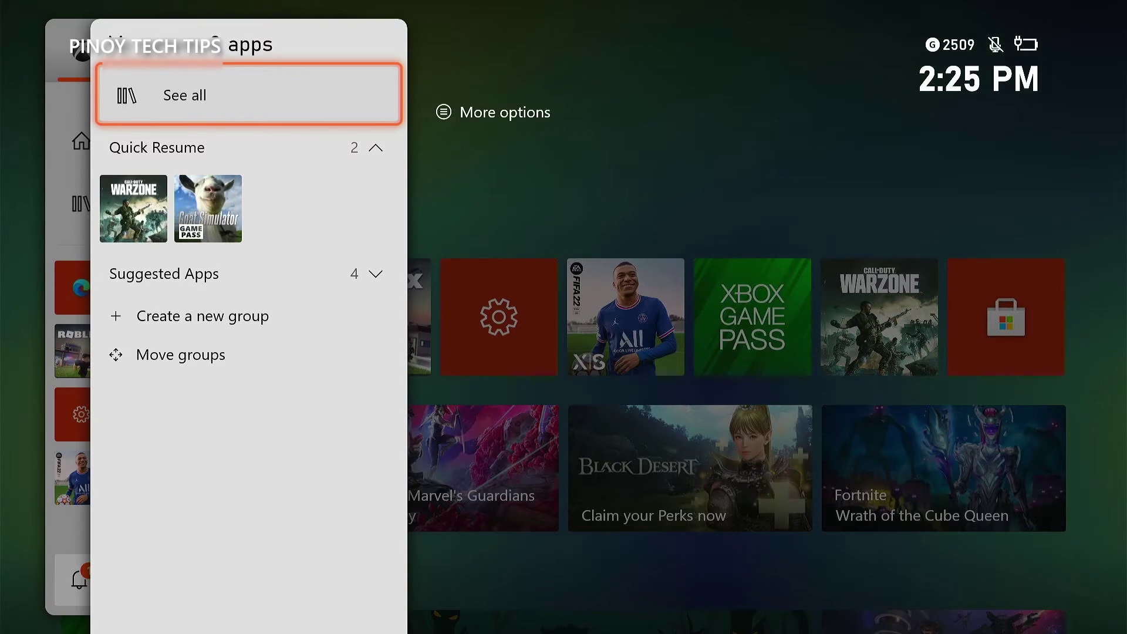
key(Return)
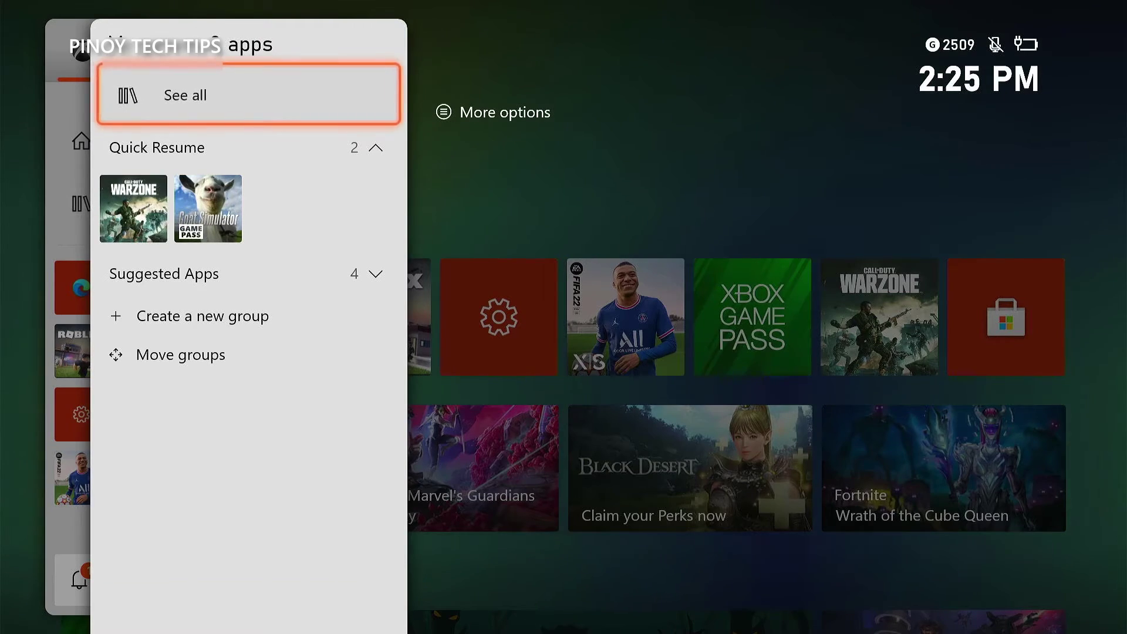
Select Roblox and open its Manage game and add-ons page
key(Right)
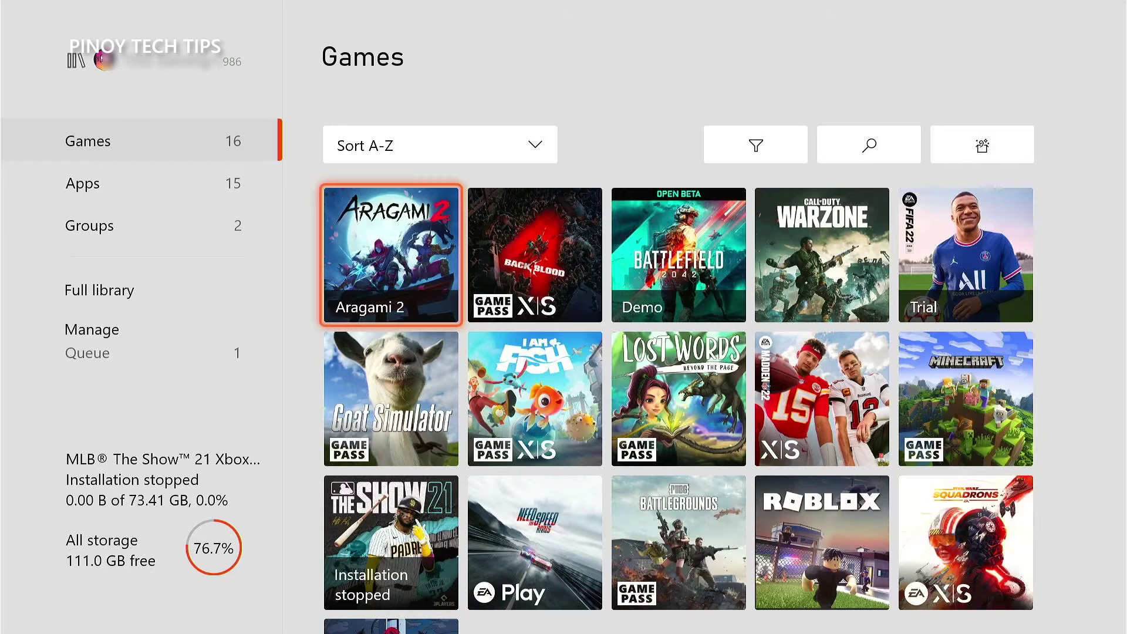
key(Right)
key(Right)
key(Right)
key(Down)
key(Down)
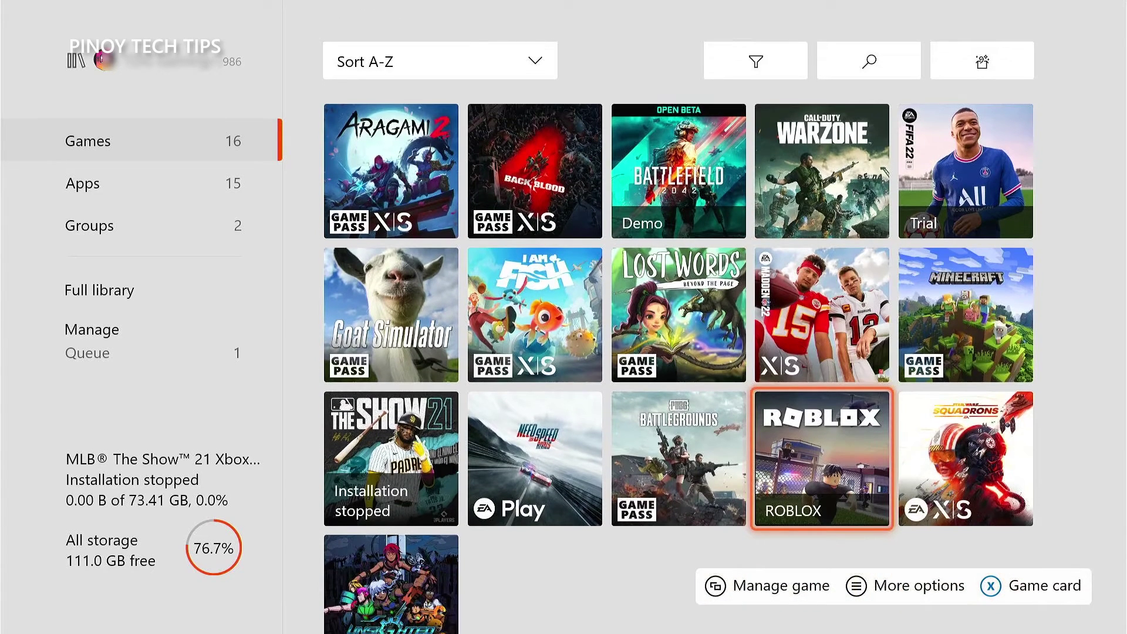
key(Menu)
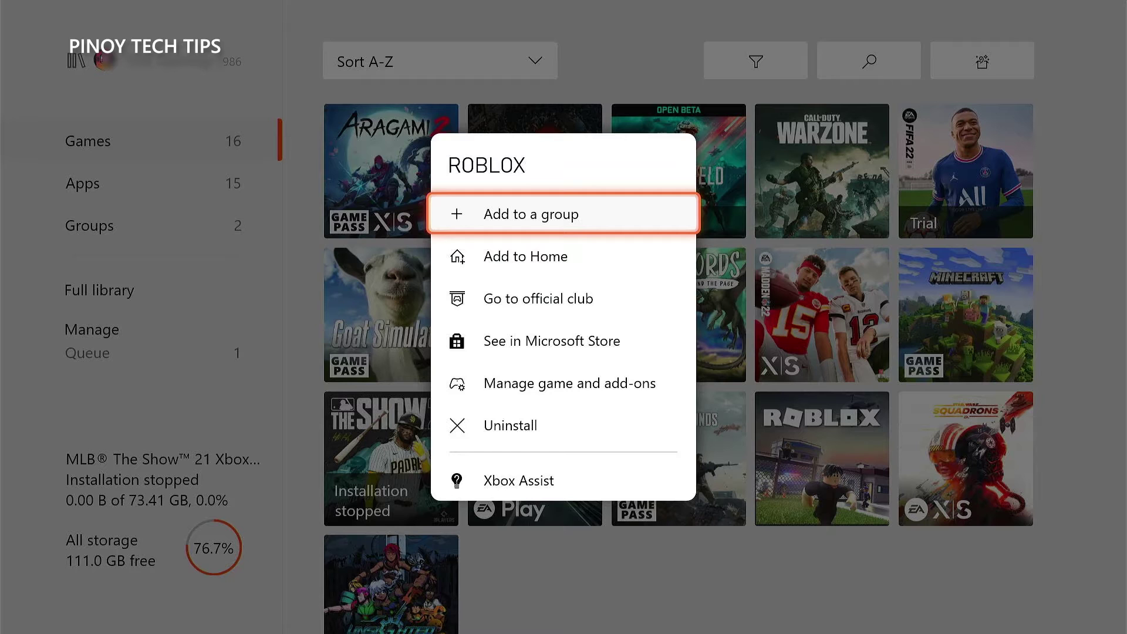
key(Down)
key(Down)
key(Down)
key(Down)
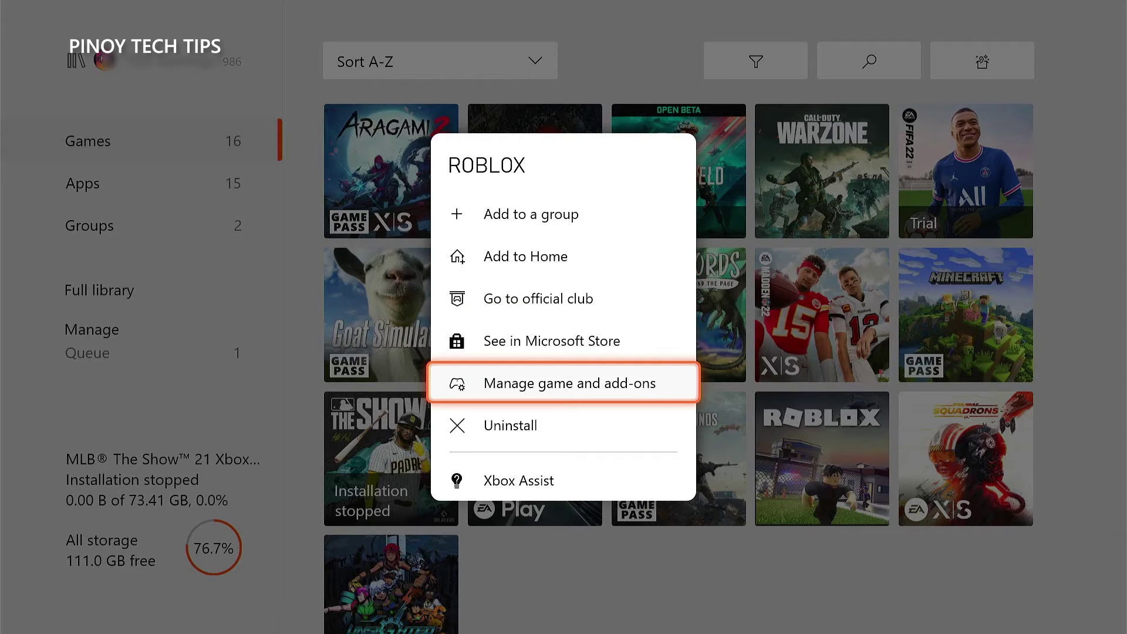
key(Return)
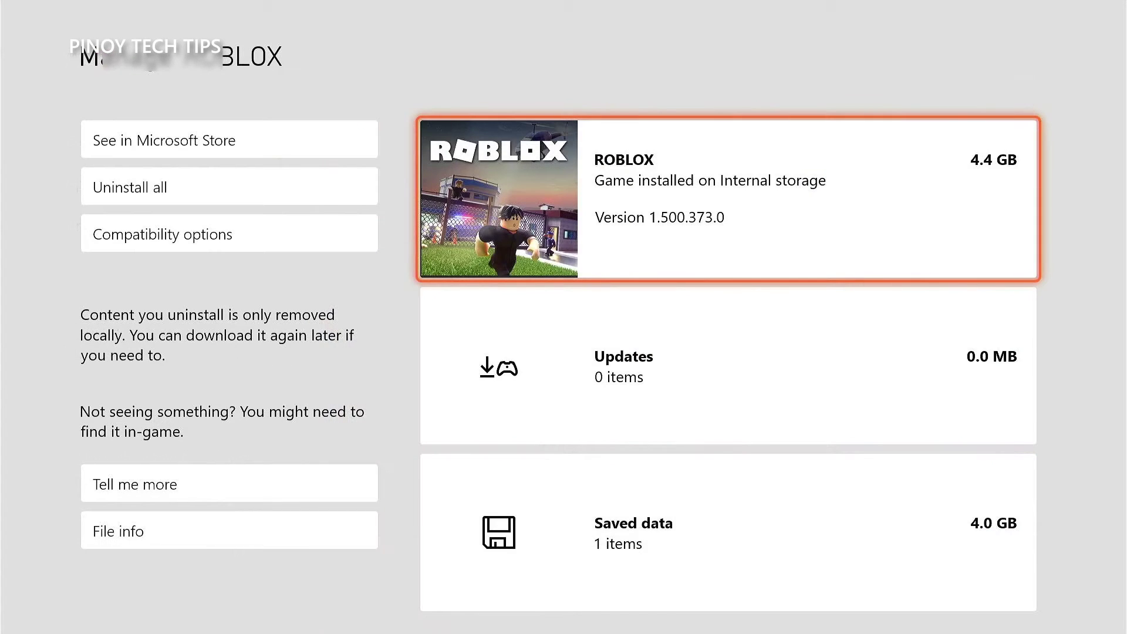
Open Roblox's Saved data and review the data entry and Delete all option
key(Down)
key(Down)
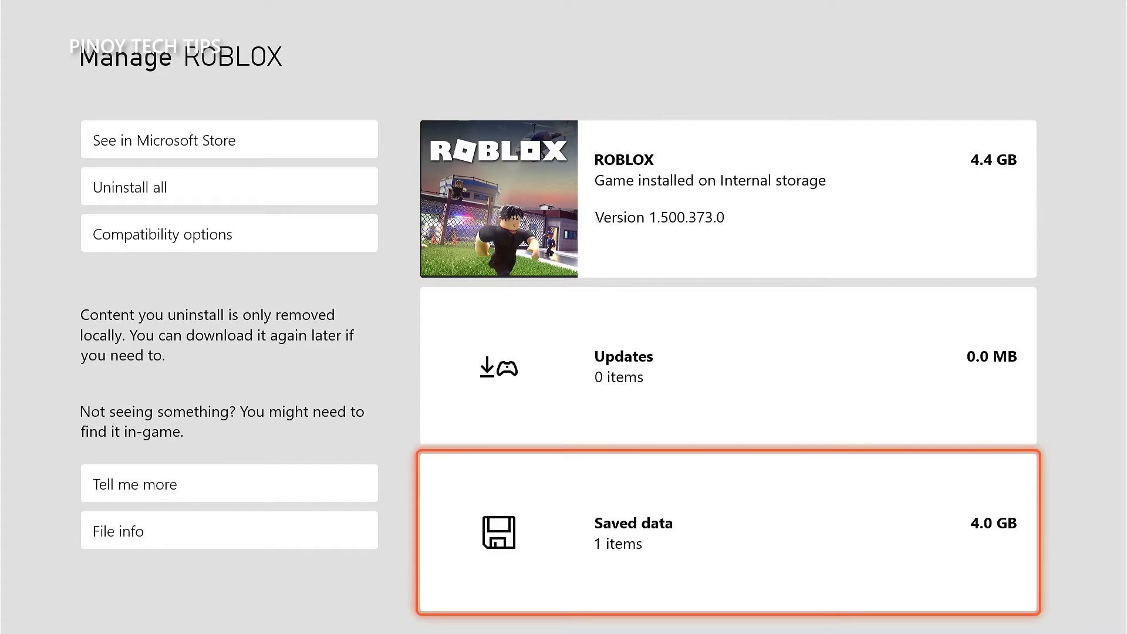
key(Return)
key(Down)
key(Up)
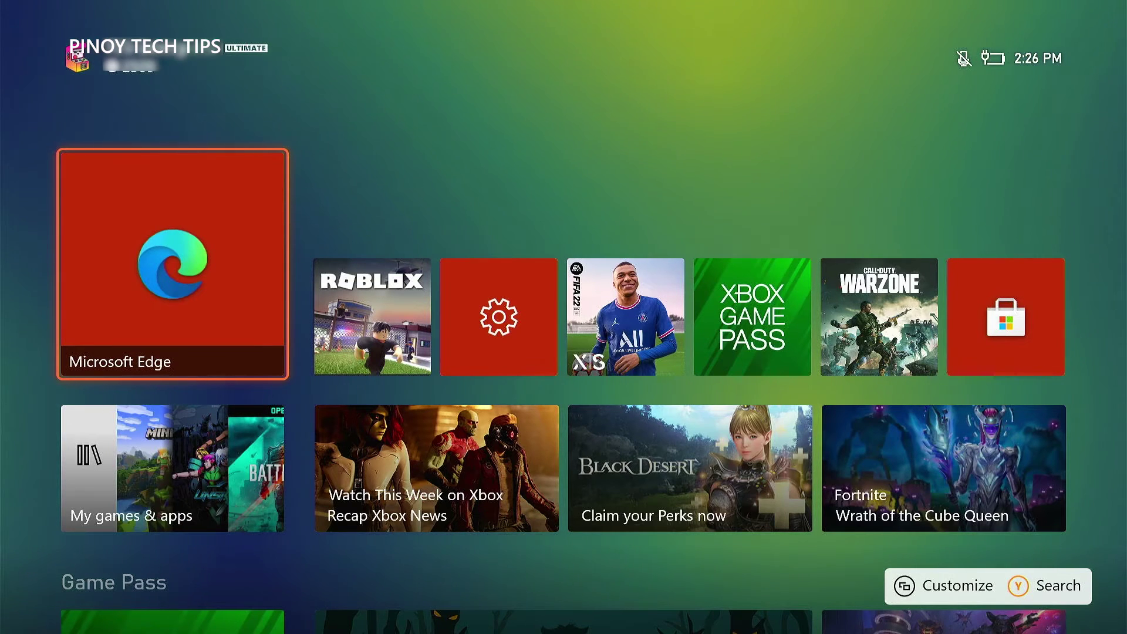
Open the full games library through the guide's My games & apps panel
key(super)
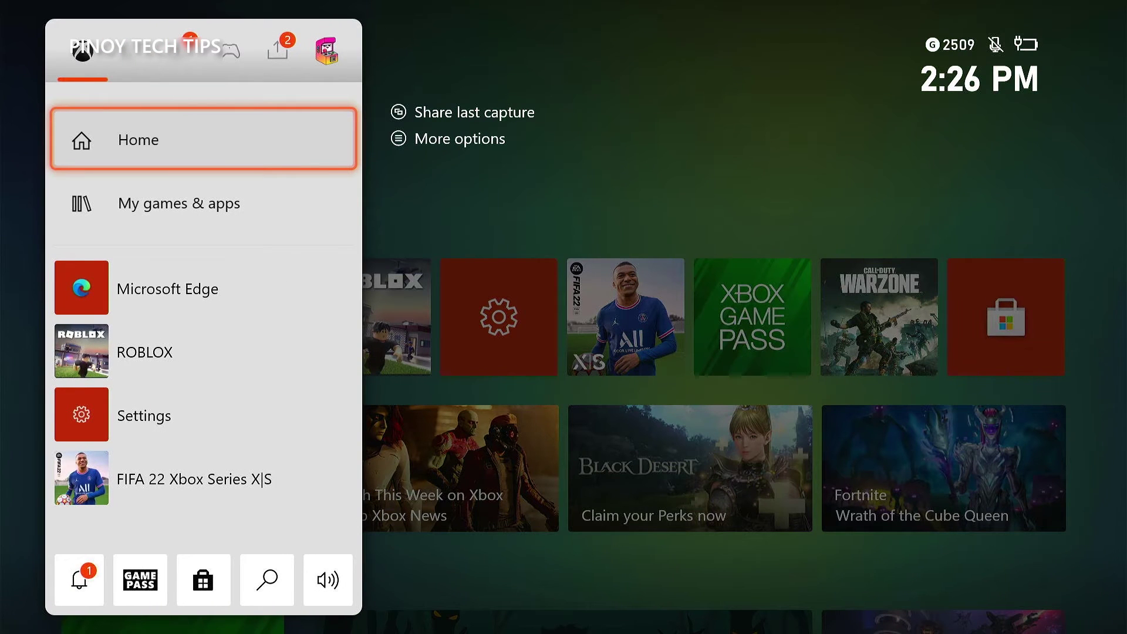
click(204, 202)
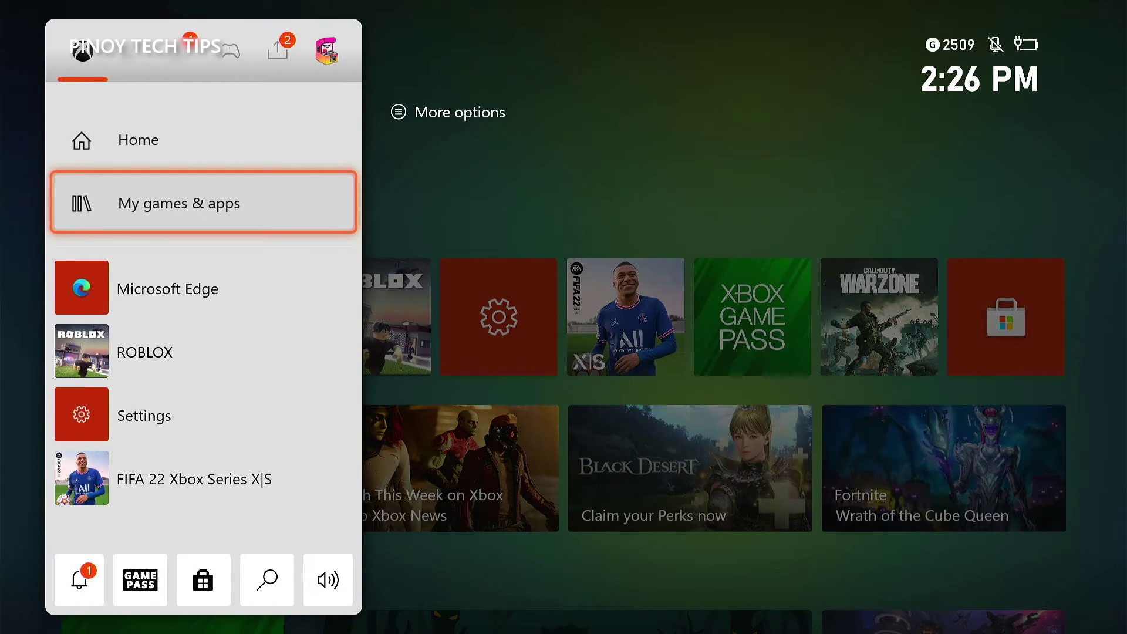
key(Return)
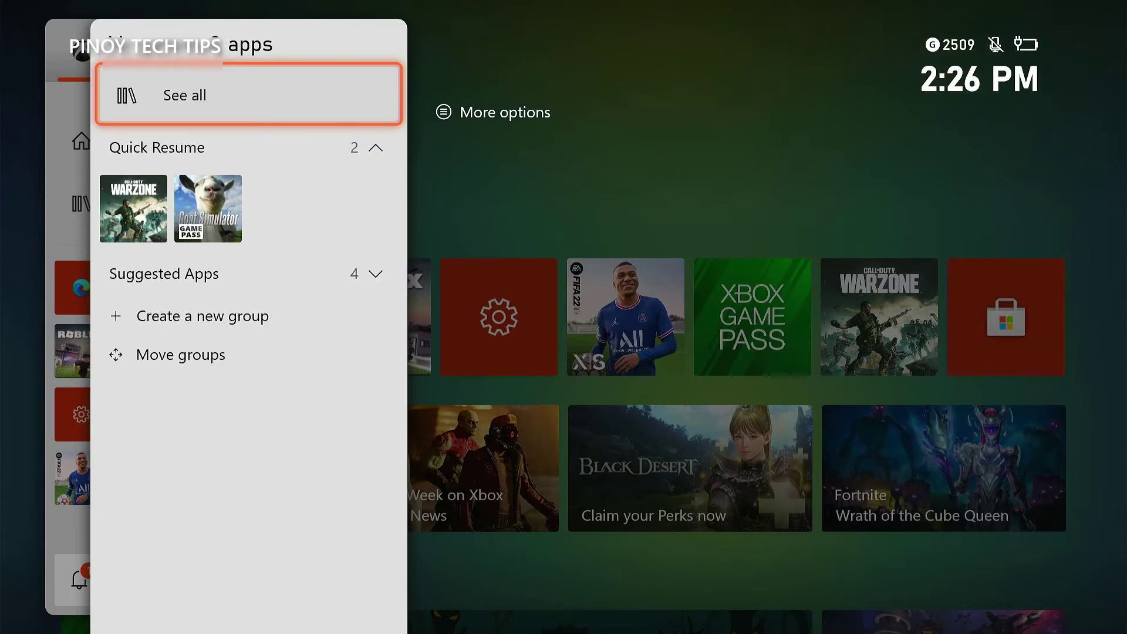
key(Return)
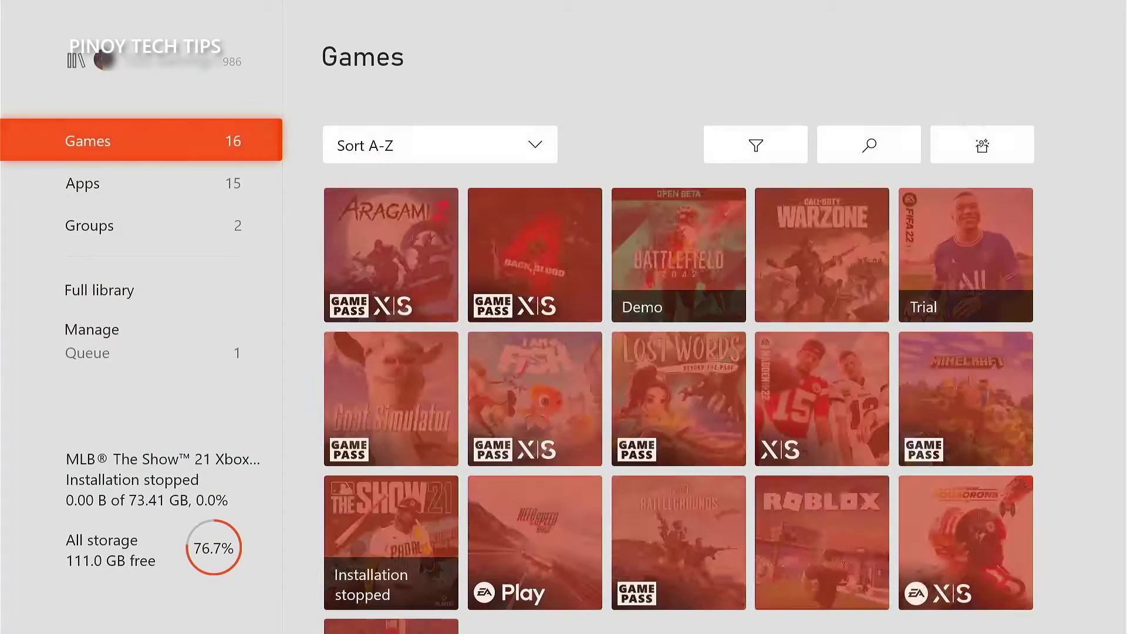
Select Roblox, choose Uninstall, and highlight UNINSTALL ALL in the confirmation
key(Right)
key(Right)
key(Right)
key(Down)
key(Down)
key(Right)
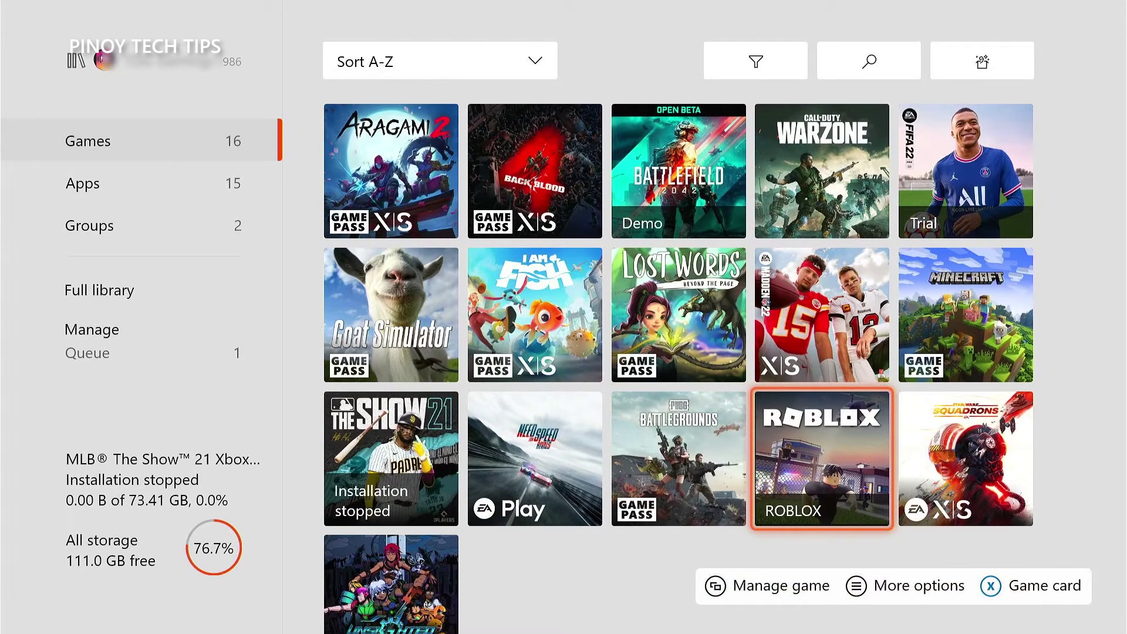
key(Menu)
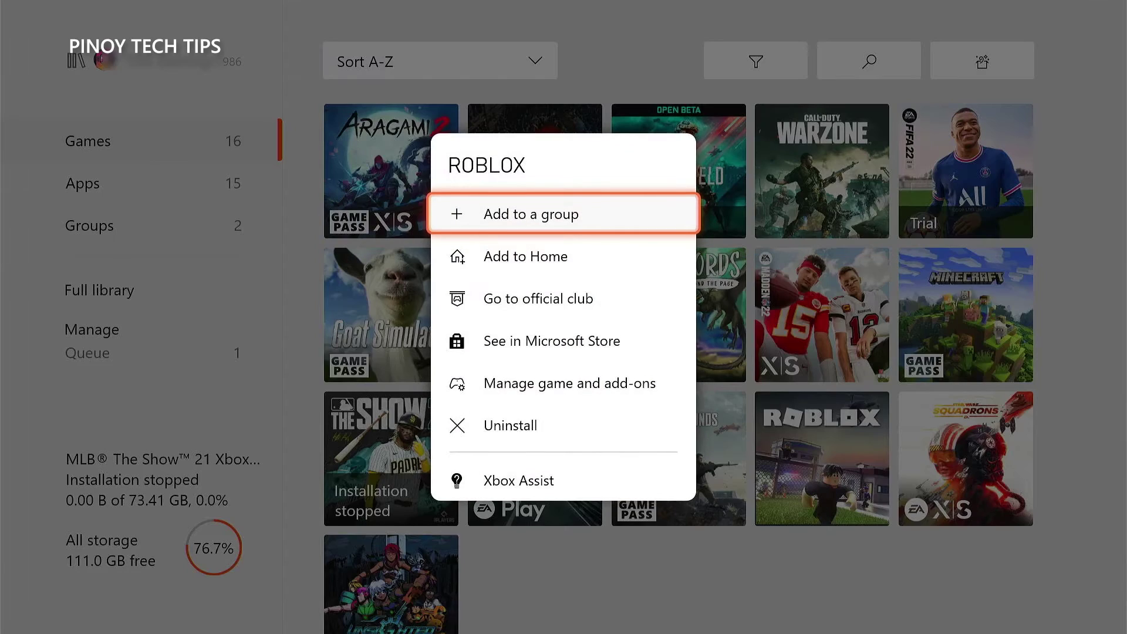
key(Down)
key(Down)
key(Down)
key(Down)
key(Down)
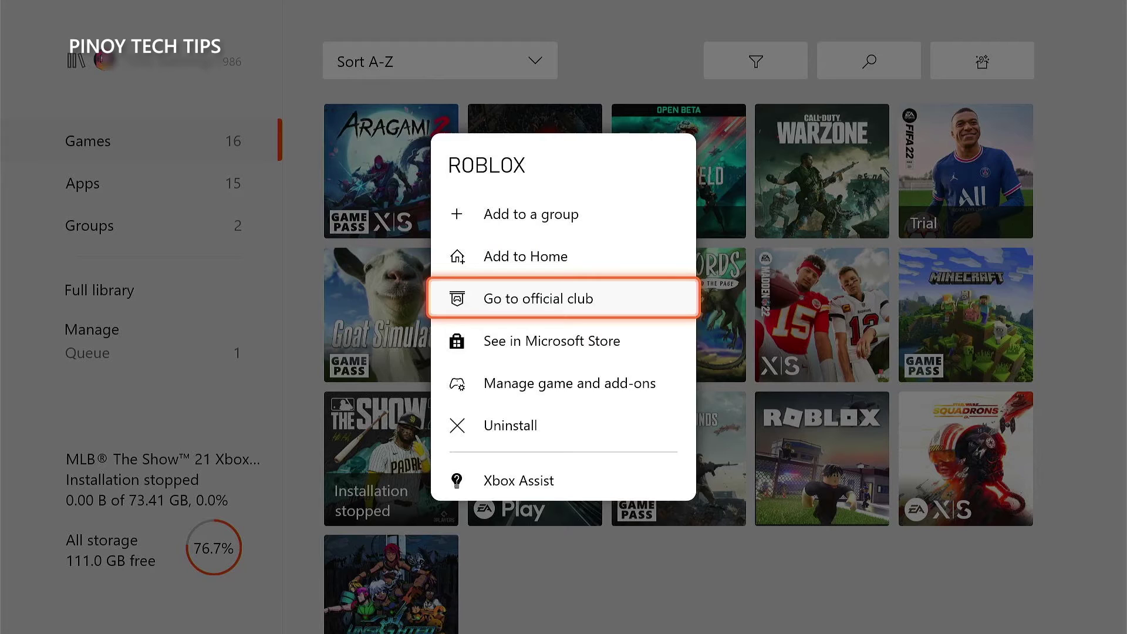
key(Return)
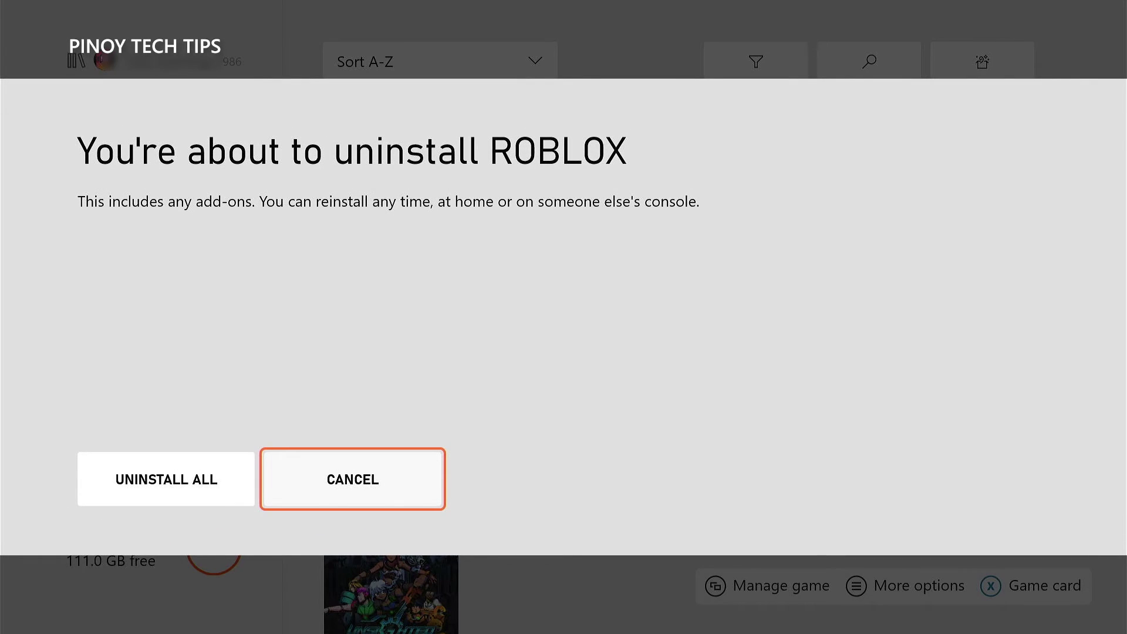
key(Left)
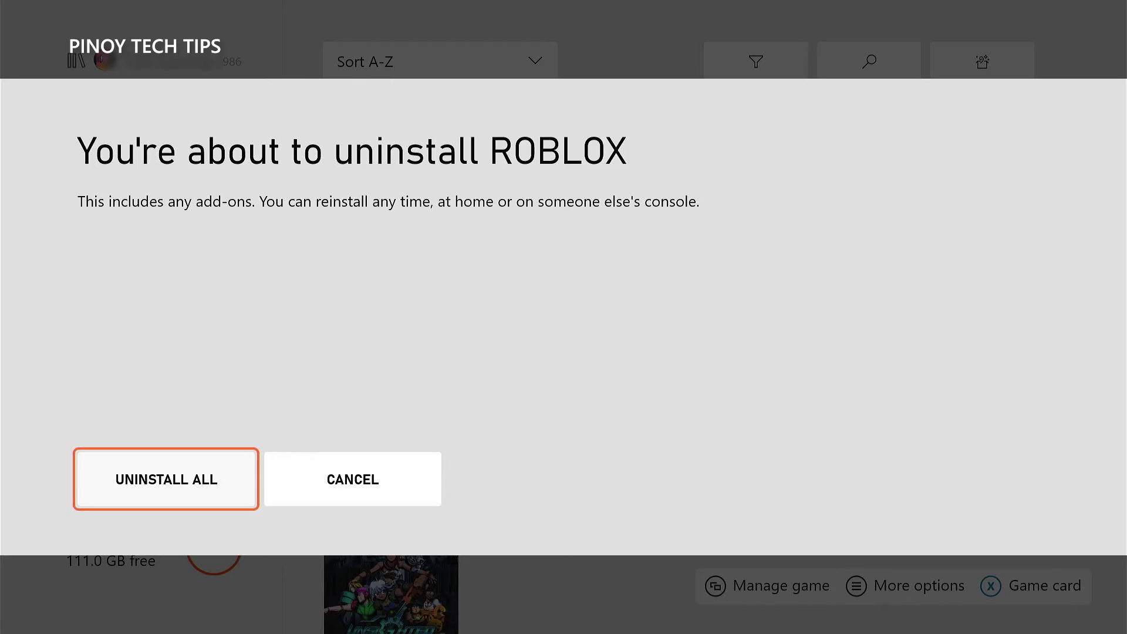